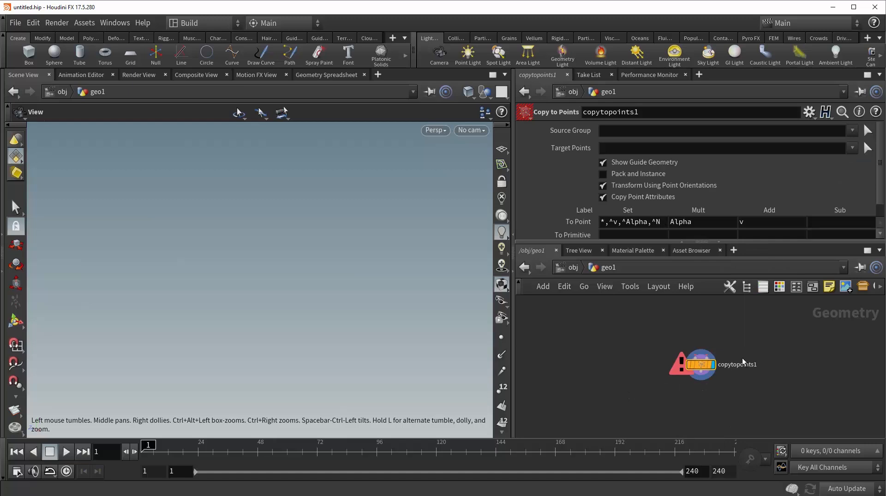
Add a Grid node and connect it to the target points input of copytopoints1
{"action": "middle_click_drag", "start_coordinate": [795, 344], "coordinate": [768, 380]}
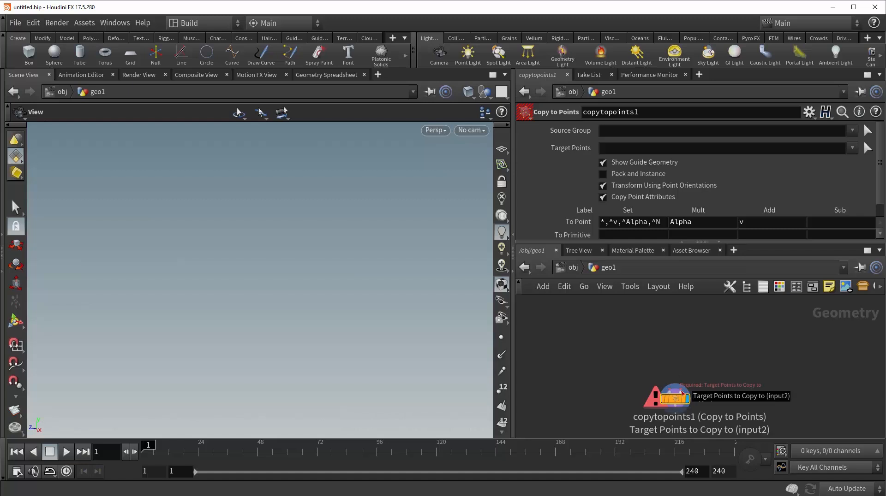
{"action": "key", "text": "Tab"}
{"action": "type", "text": "grid"}
{"action": "key", "text": "Return"}
{"action": "left_click", "coordinate": [724, 374]}
{"action": "left_click_drag", "start_coordinate": [723, 382], "coordinate": [699, 419]}
Add a Box node and connect it to the source geometry input of copytopoints1
{"action": "key", "text": "Tab"}
{"action": "type", "text": "box"}
{"action": "key", "text": "Return"}
{"action": "left_click", "coordinate": [648, 357]}
{"action": "left_click_drag", "start_coordinate": [648, 369], "coordinate": [669, 399]}
{"action": "left_click", "coordinate": [669, 399]}
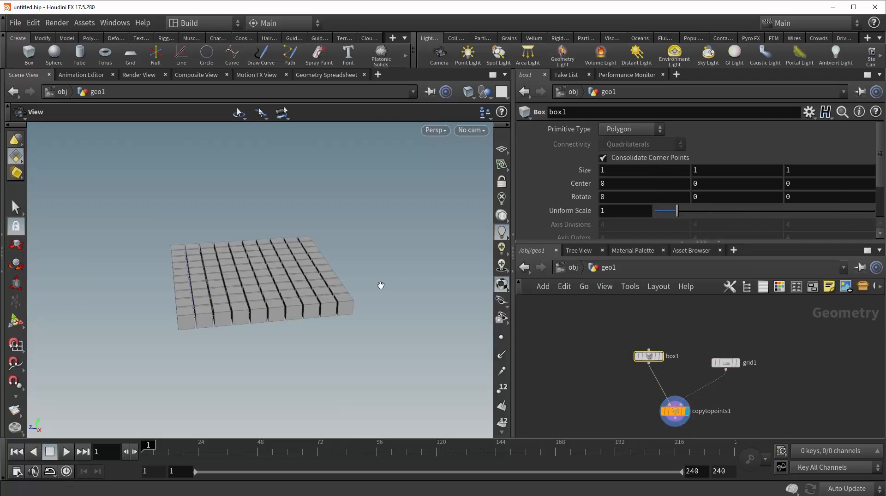
{"action": "left_click_drag", "start_coordinate": [303, 270], "coordinate": [293, 297]}
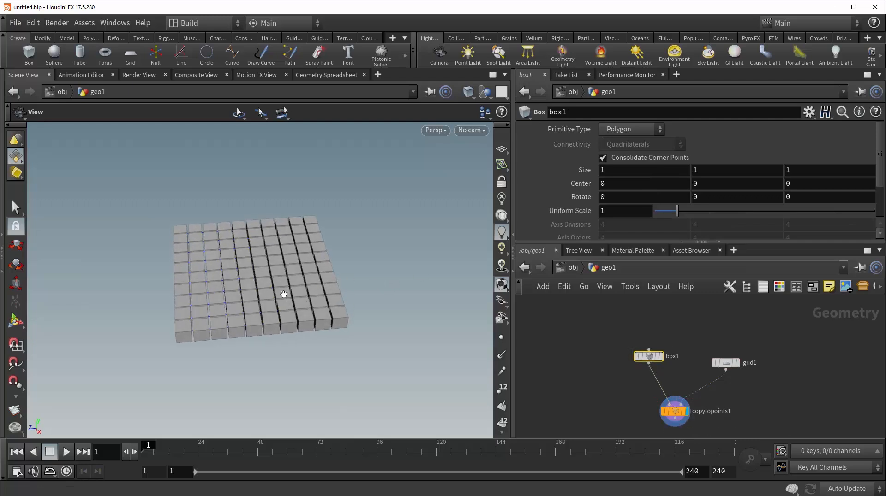
Insert a Group by Range node between box1 and copytopoints1, and name its group "target"
{"action": "left_click", "coordinate": [673, 411]}
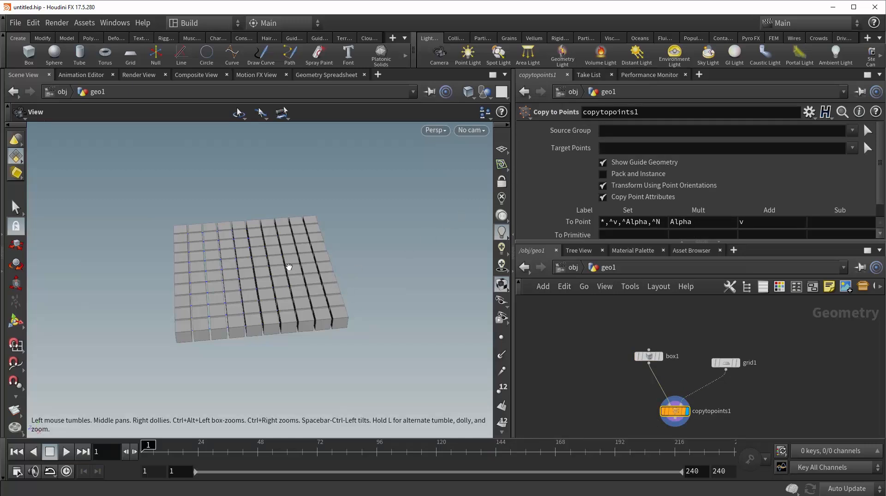
{"action": "key", "text": "Tab"}
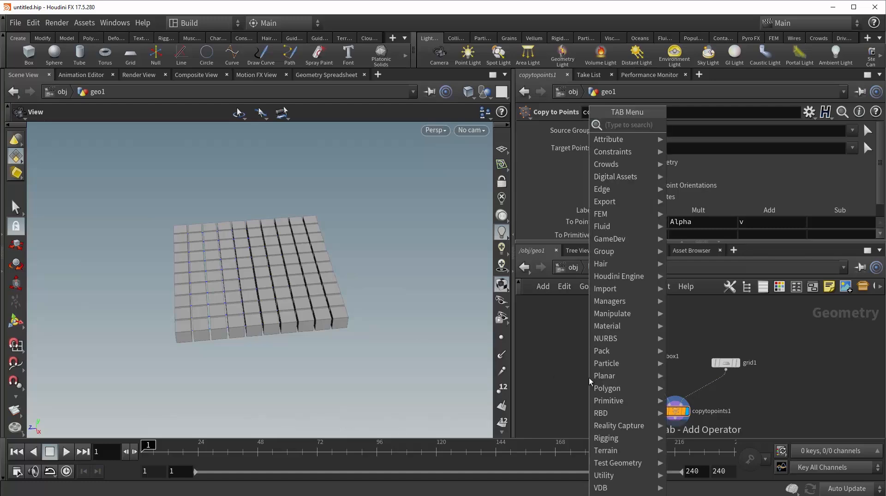
{"action": "type", "text": "group"}
{"action": "key", "text": "Down"}
{"action": "key", "text": "Return"}
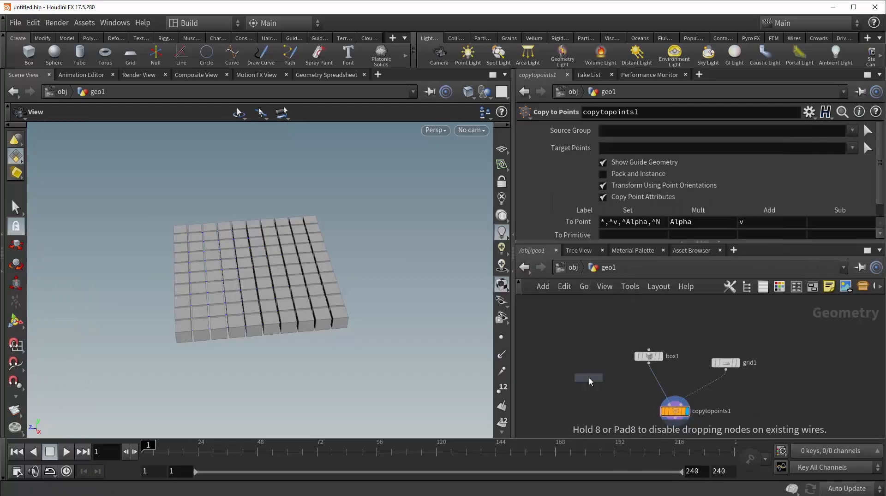
{"action": "left_click", "coordinate": [655, 386]}
{"action": "left_click", "coordinate": [761, 146]}
{"action": "type", "text": "target"}
{"action": "key", "text": "Return"}
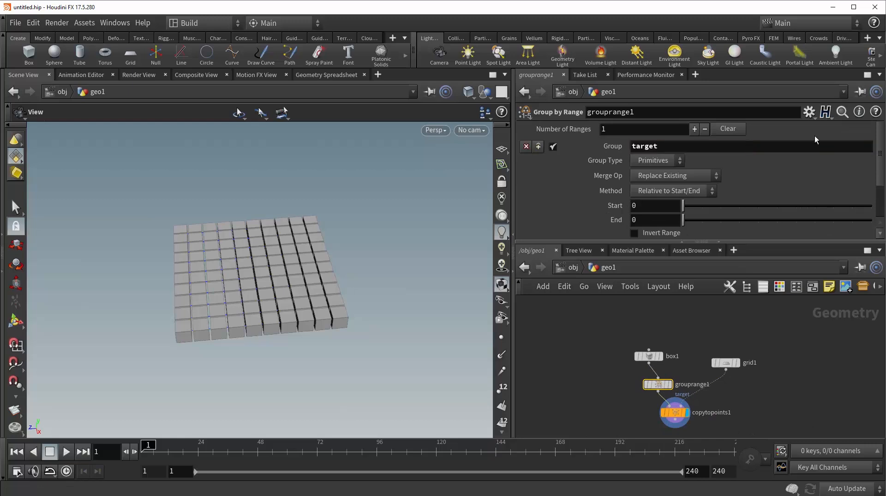
Set the box group's range filter to select 1 of 2, and display the grouprange1 node
{"action": "scroll", "coordinate": [880, 147], "scroll_direction": "down", "scroll_amount": 3}
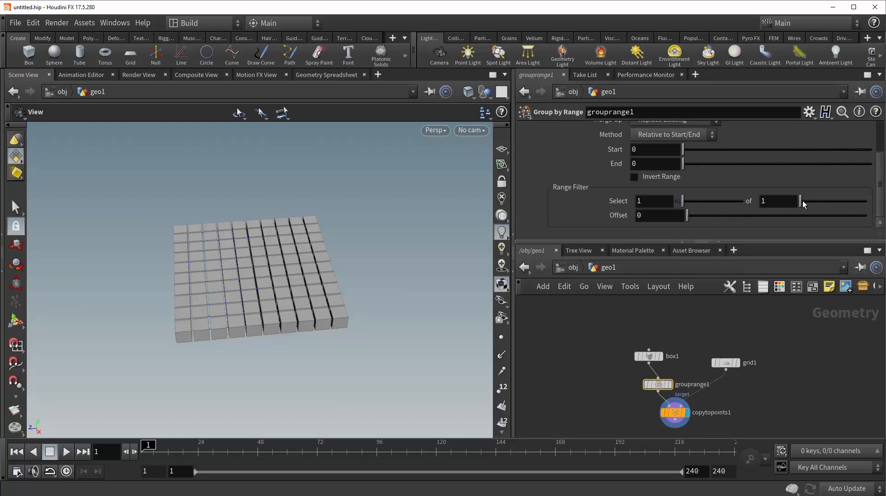
{"action": "left_click", "coordinate": [669, 384]}
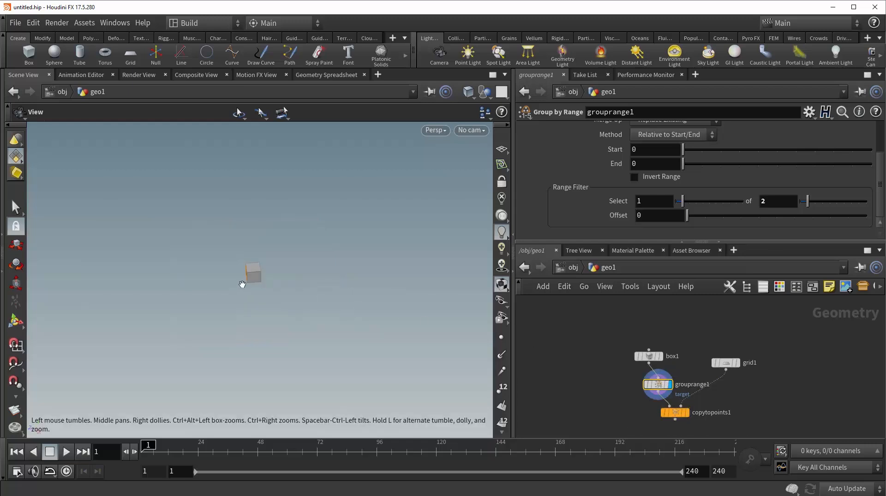
{"action": "left_click_drag", "start_coordinate": [248, 272], "coordinate": [386, 197]}
Display copytopoints1 and set its Source Group to "target"
{"action": "left_click", "coordinate": [686, 413]}
{"action": "left_click", "coordinate": [676, 413]}
{"action": "left_click", "coordinate": [852, 130]}
{"action": "left_click", "coordinate": [859, 156]}
{"action": "left_click_drag", "start_coordinate": [250, 273], "coordinate": [318, 330]}
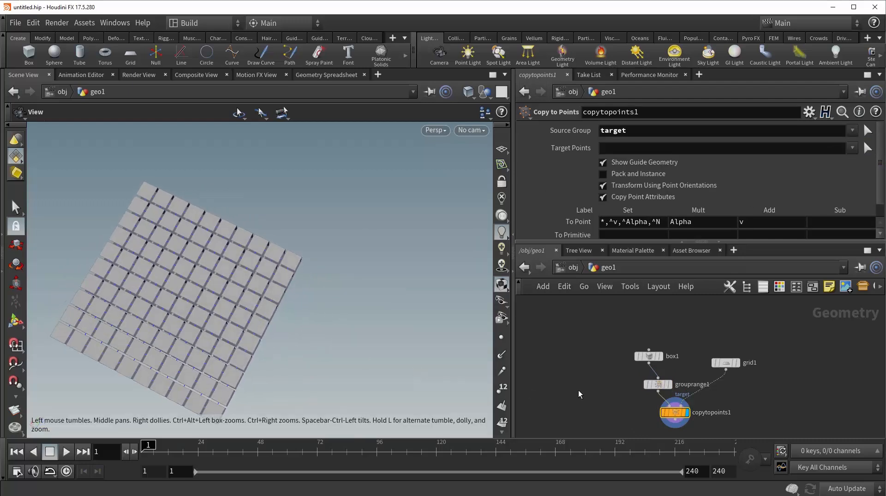
Duplicate grouprange1, set the copy's Group Type to Points, and insert it between grid1 and copytopoints1
{"action": "left_click_drag", "start_coordinate": [660, 384], "coordinate": [650, 383]}
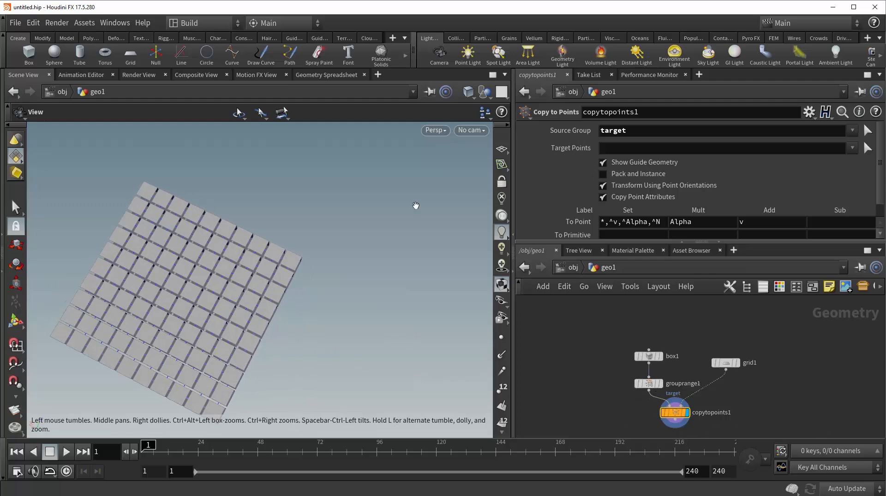
{"action": "left_click_drag", "start_coordinate": [724, 363], "coordinate": [721, 357]}
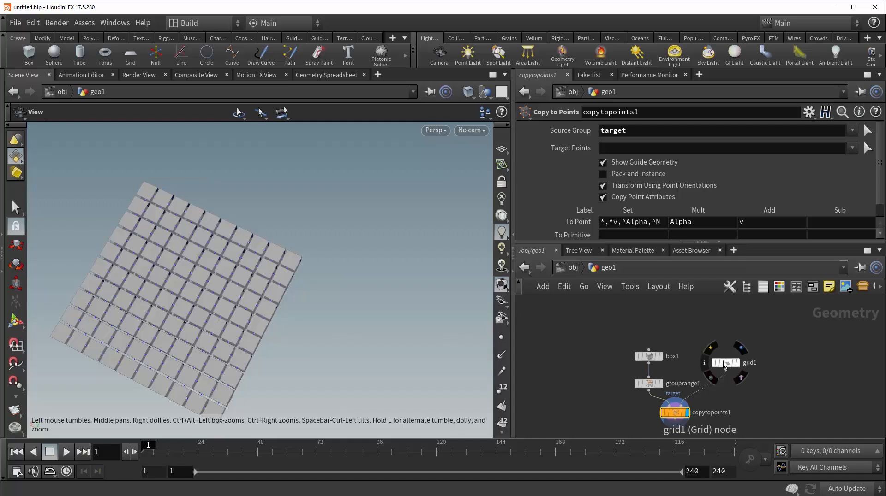
{"action": "left_click", "coordinate": [652, 386]}
{"action": "mouse_move", "coordinate": [650, 387]}
{"action": "left_mouse_down", "text": "alt"}
{"action": "mouse_move", "coordinate": [786, 400]}
{"action": "mouse_move", "coordinate": [776, 351]}
{"action": "left_mouse_up", "text": "alt"}
{"action": "key", "text": "y"}
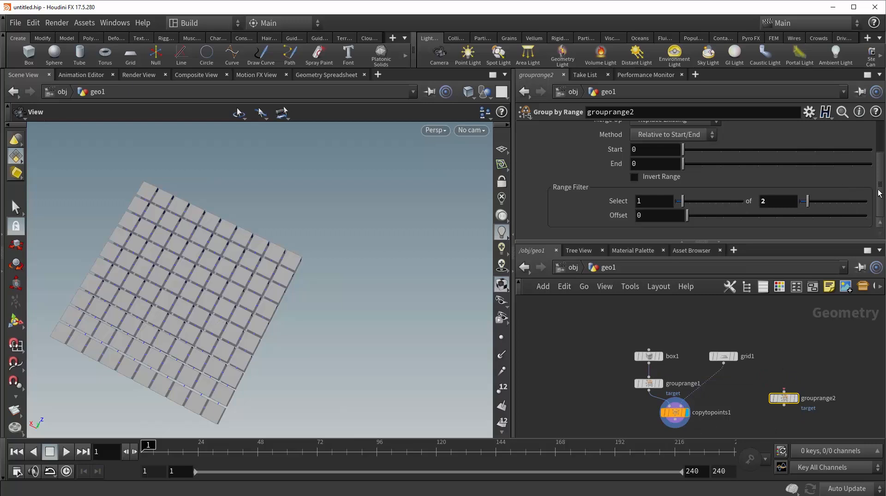
{"action": "scroll", "coordinate": [876, 193], "scroll_direction": "up", "scroll_amount": 3}
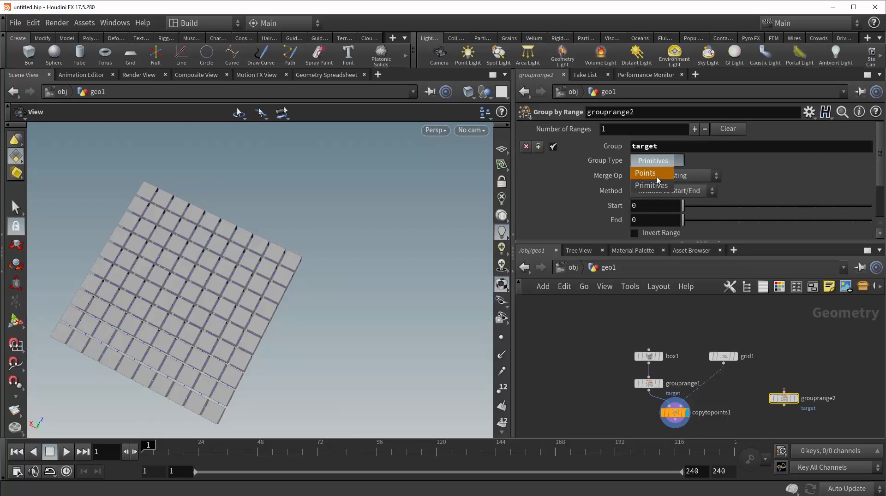
{"action": "left_click_drag", "start_coordinate": [783, 398], "coordinate": [708, 384]}
Set the Target Points group of copytopoints1 to "target"
{"action": "left_click", "coordinate": [675, 419]}
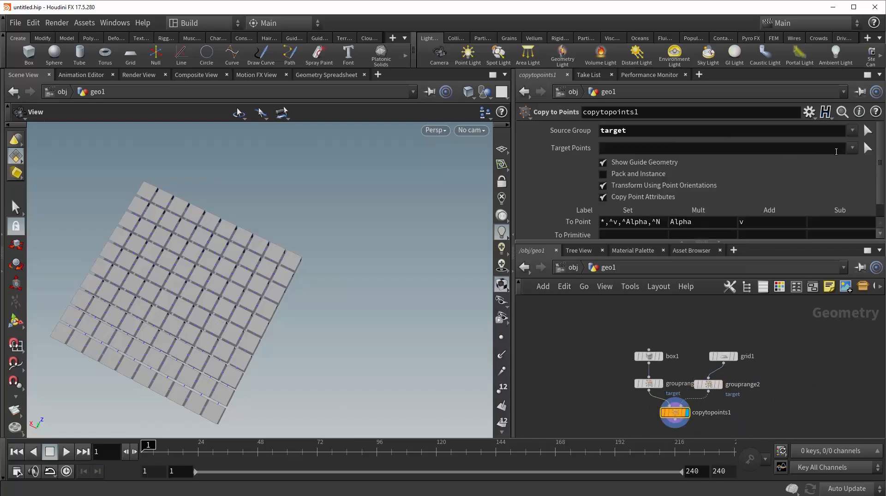
{"action": "left_click", "coordinate": [851, 148]}
{"action": "left_click", "coordinate": [881, 175]}
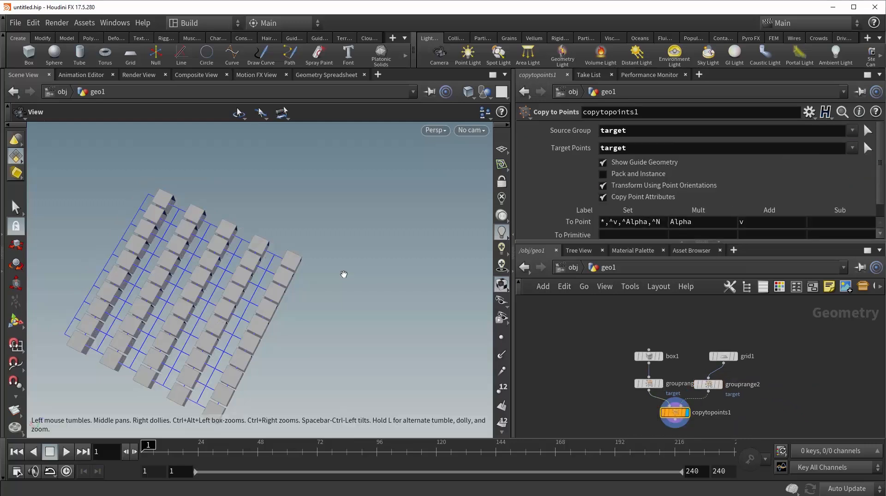
{"action": "left_click_drag", "start_coordinate": [257, 320], "coordinate": [377, 377]}
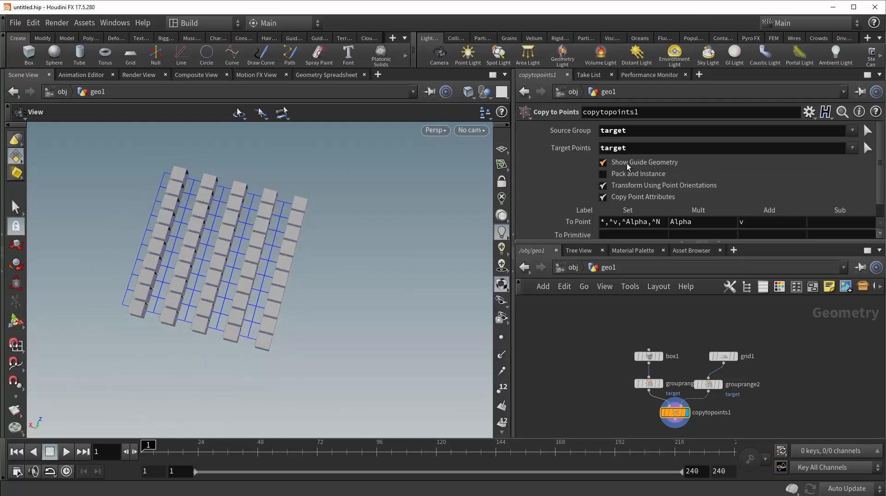
{"action": "left_click_drag", "start_coordinate": [245, 267], "coordinate": [255, 255]}
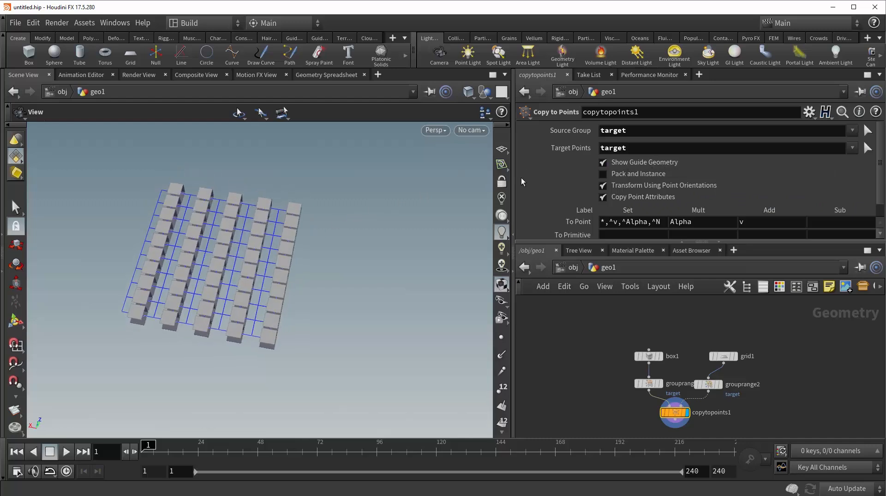
Toggle the guide geometry of copytopoints1 to compare, and leave it turned off
{"action": "left_click", "coordinate": [618, 164]}
{"action": "left_click", "coordinate": [618, 163]}
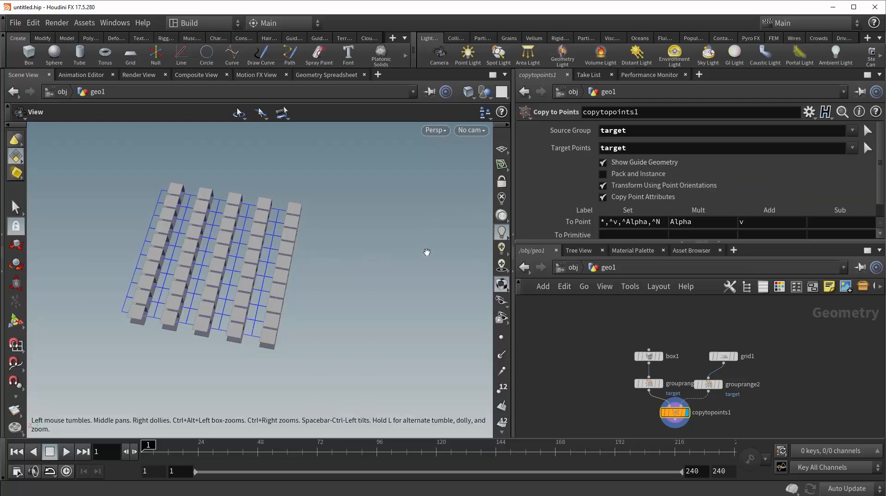
{"action": "left_click", "coordinate": [604, 162]}
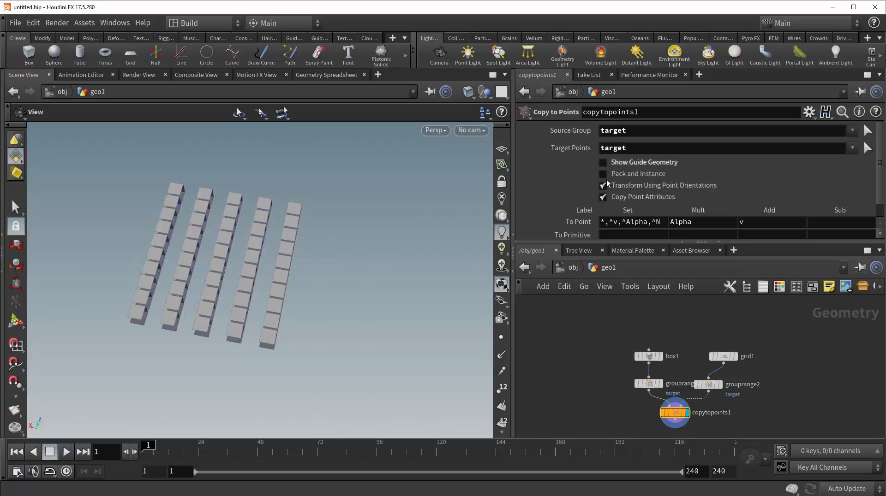
{"action": "left_click_drag", "start_coordinate": [274, 255], "coordinate": [255, 243]}
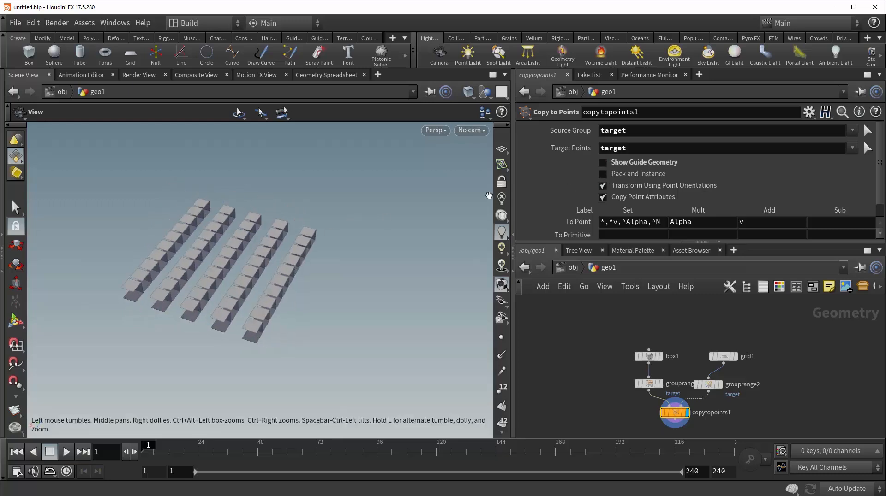
Try Pack and Instance on copytopoints1 with the source group still assigned, and turn it back off
{"action": "left_click", "coordinate": [603, 175]}
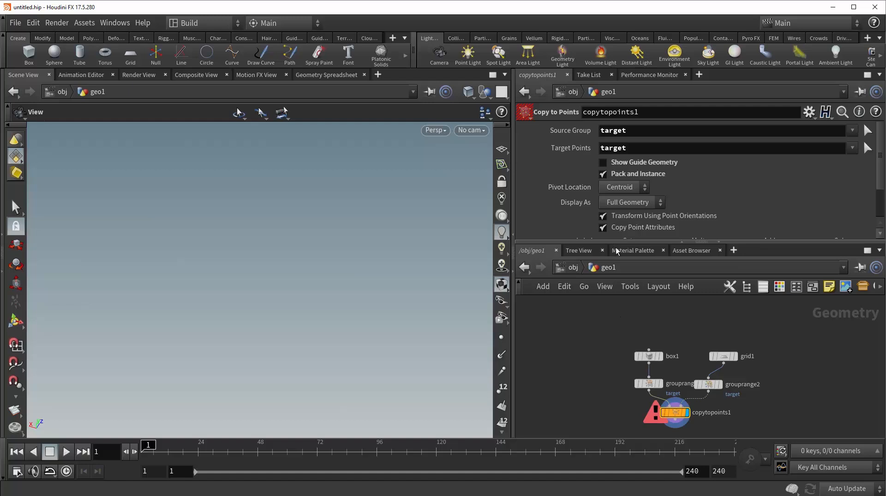
{"action": "left_click", "coordinate": [603, 175]}
{"action": "left_click_drag", "start_coordinate": [296, 276], "coordinate": [234, 322]}
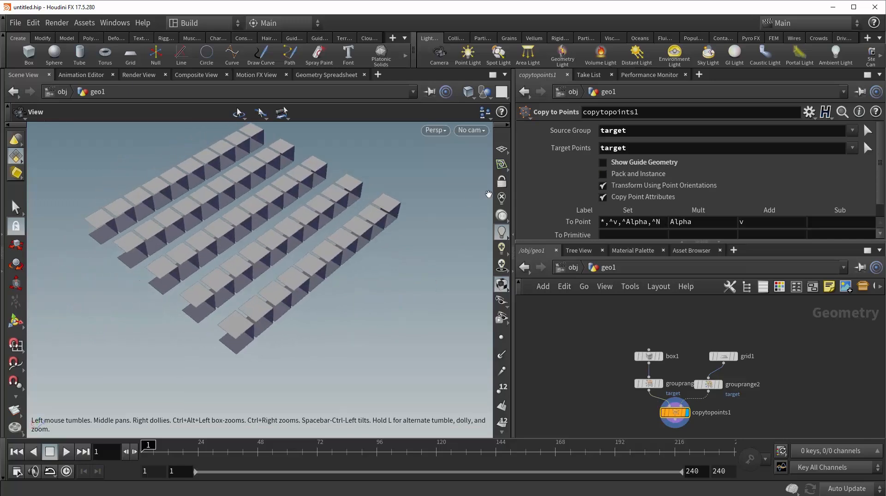
Clear the Source Group of copytopoints1 and turn on Pack and Instance
{"action": "left_click", "coordinate": [653, 131]}
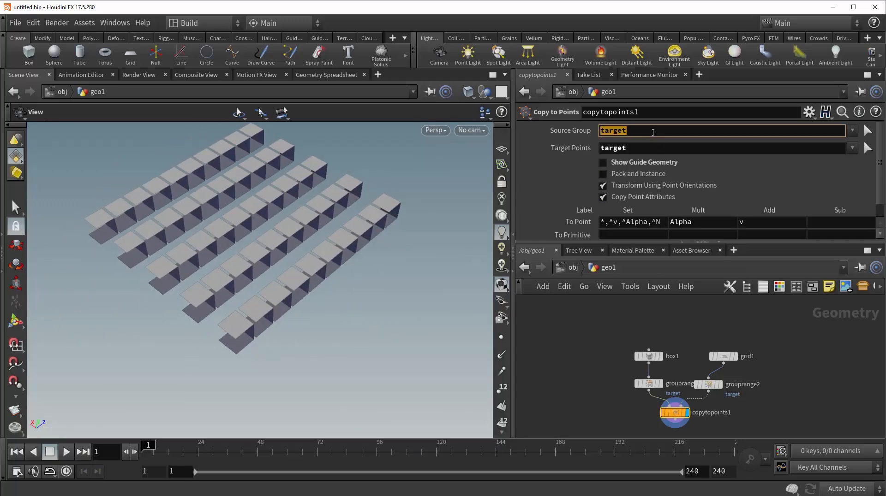
{"action": "key", "text": "BackSpace"}
{"action": "key", "text": "Return"}
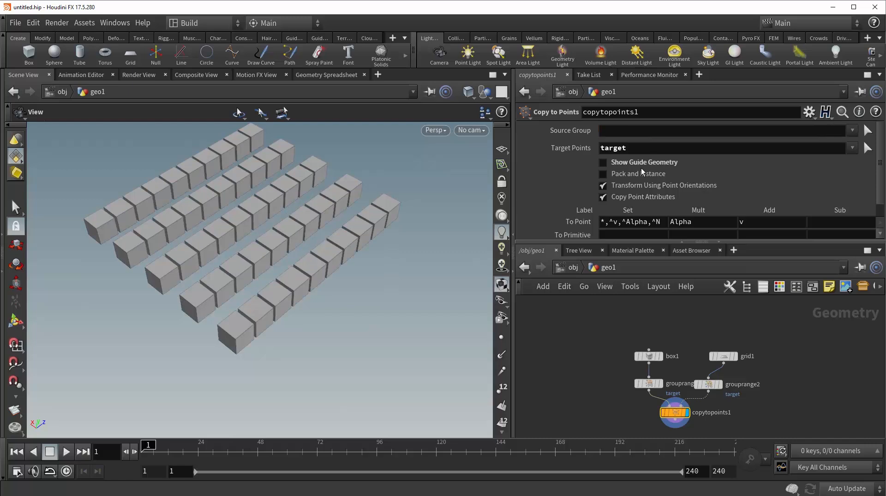
{"action": "left_click", "coordinate": [624, 176]}
{"action": "left_click_drag", "start_coordinate": [316, 263], "coordinate": [306, 286]}
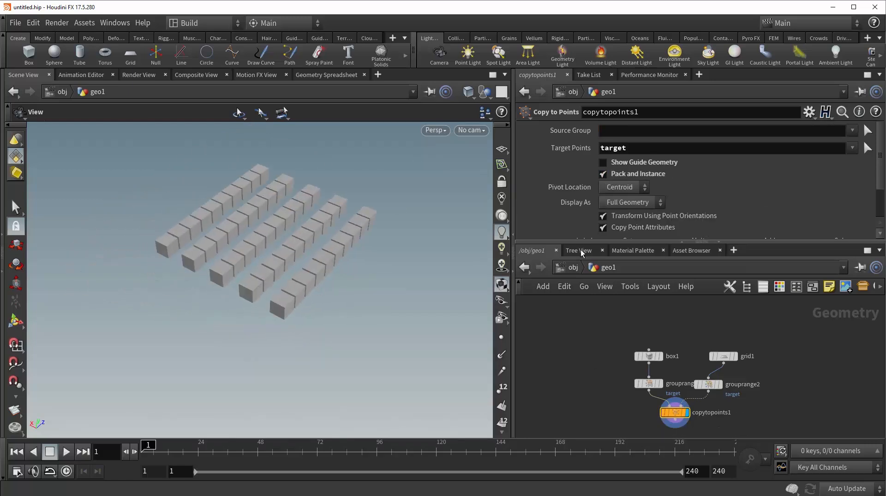
Keep the pivot location at Centroid, try displaying the packed copies as Bounding Box and Centroid, and restore Full Geometry
{"action": "left_click", "coordinate": [628, 187]}
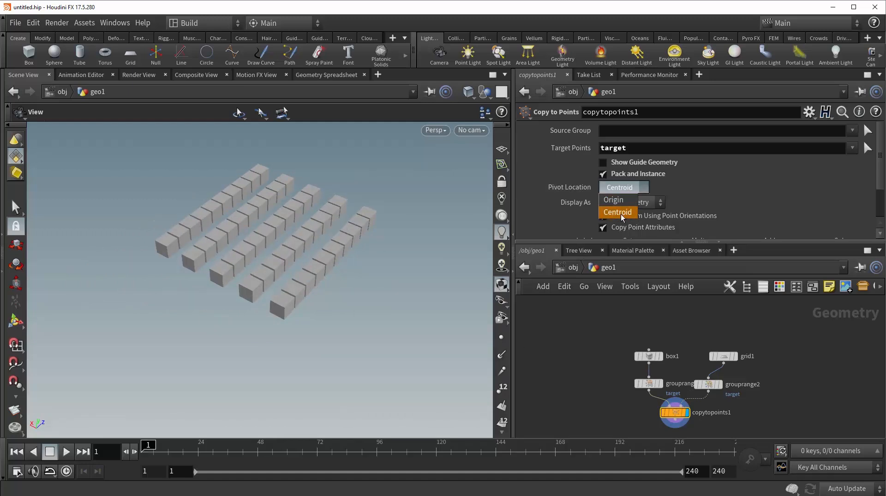
{"action": "left_click", "coordinate": [618, 214]}
{"action": "left_click", "coordinate": [623, 204]}
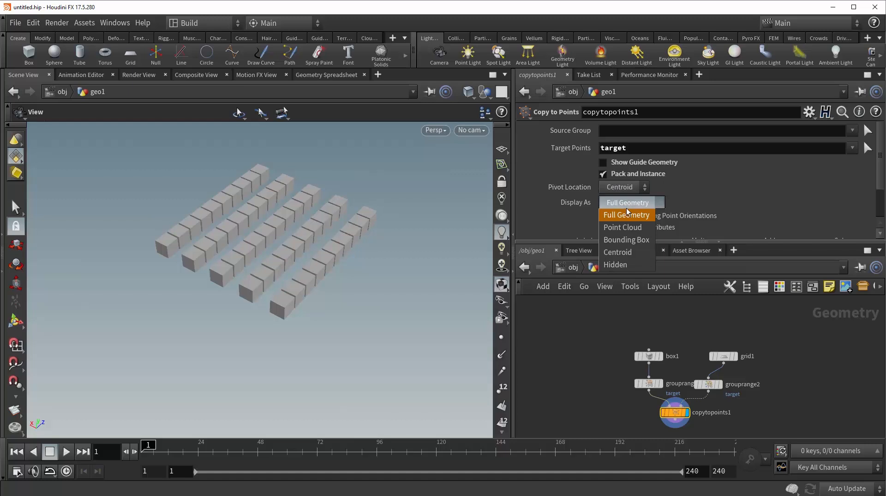
{"action": "left_click", "coordinate": [626, 241]}
{"action": "left_click", "coordinate": [624, 203]}
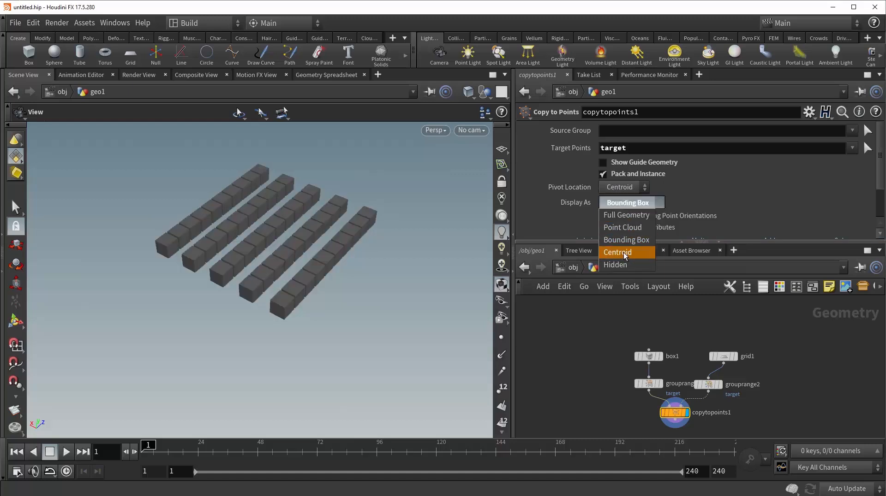
{"action": "left_click", "coordinate": [625, 252]}
{"action": "left_click", "coordinate": [616, 203]}
{"action": "left_click", "coordinate": [618, 215]}
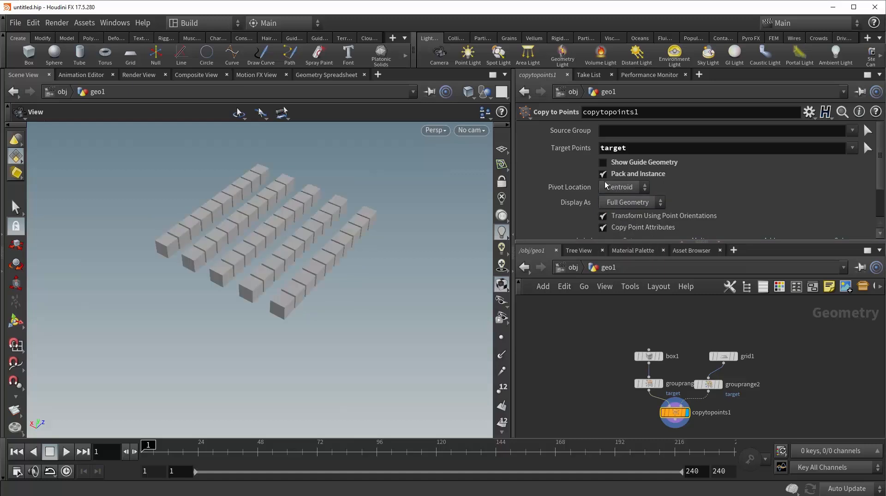
Turn off Pack and Instance and Transform Using Point Orientations on copytopoints1
{"action": "left_click", "coordinate": [602, 174]}
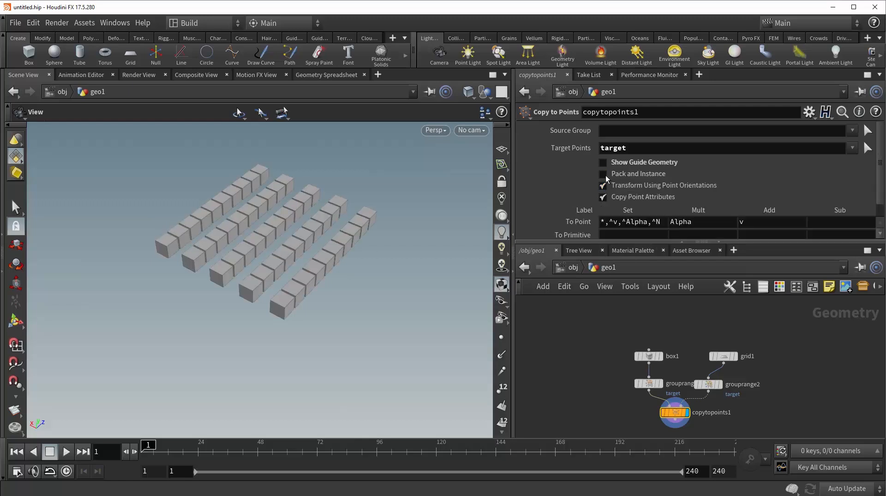
{"action": "left_click", "coordinate": [638, 187]}
Set grid1's X rotation to 40 and inspect the tilted arrangement of boxes
{"action": "left_click", "coordinate": [719, 358]}
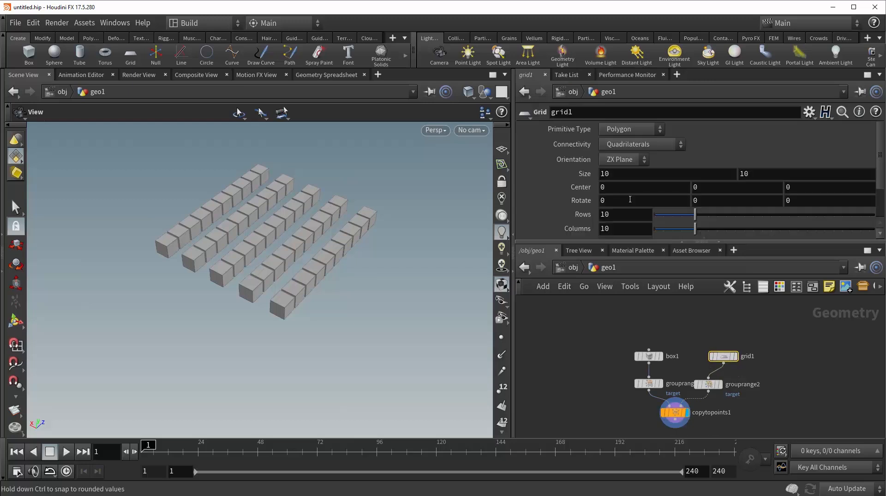
{"action": "middle_click_drag", "start_coordinate": [623, 200], "coordinate": [657, 158]}
{"action": "left_click_drag", "start_coordinate": [332, 262], "coordinate": [241, 222]}
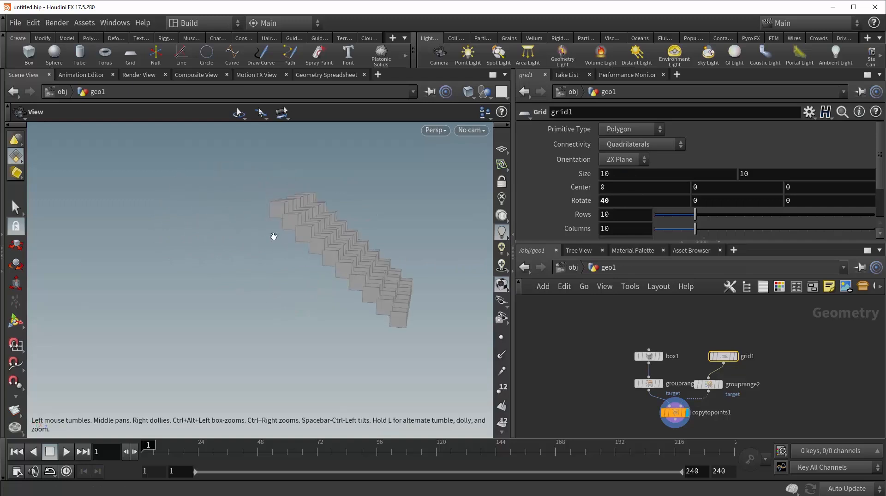
{"action": "left_click_drag", "start_coordinate": [360, 255], "coordinate": [295, 306]}
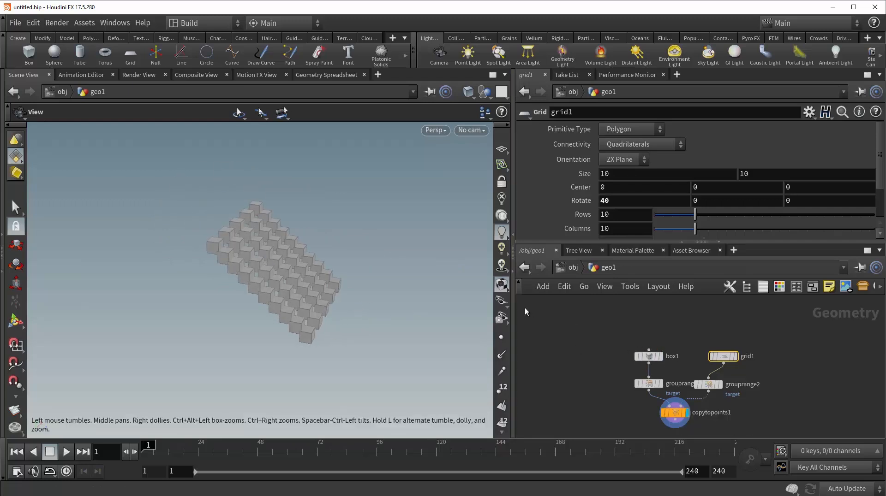
Turn on Transform Using Point Orientations for copytopoints1 and inspect the alignment of the copied boxes from several angles
{"action": "left_click", "coordinate": [675, 411]}
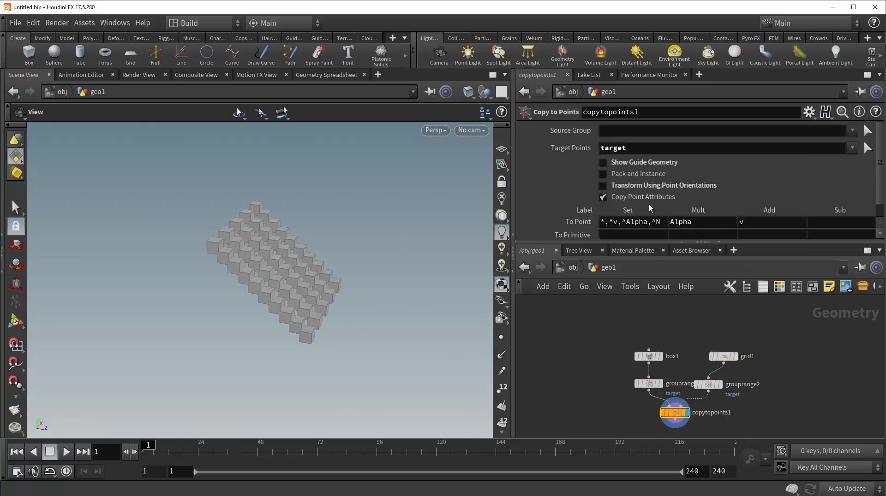
{"action": "left_click", "coordinate": [627, 185]}
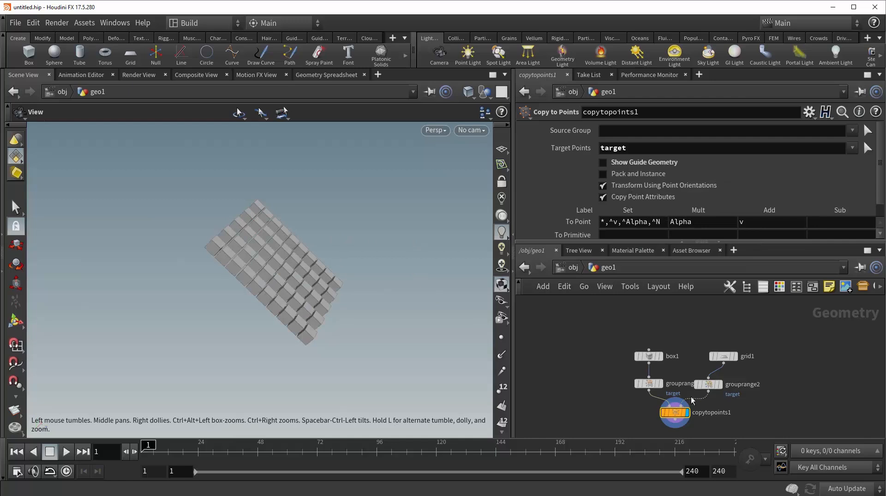
{"action": "mouse_move", "coordinate": [293, 280]}
{"action": "left_mouse_down"}
{"action": "mouse_move", "coordinate": [297, 267]}
{"action": "mouse_move", "coordinate": [284, 291]}
{"action": "left_mouse_up"}
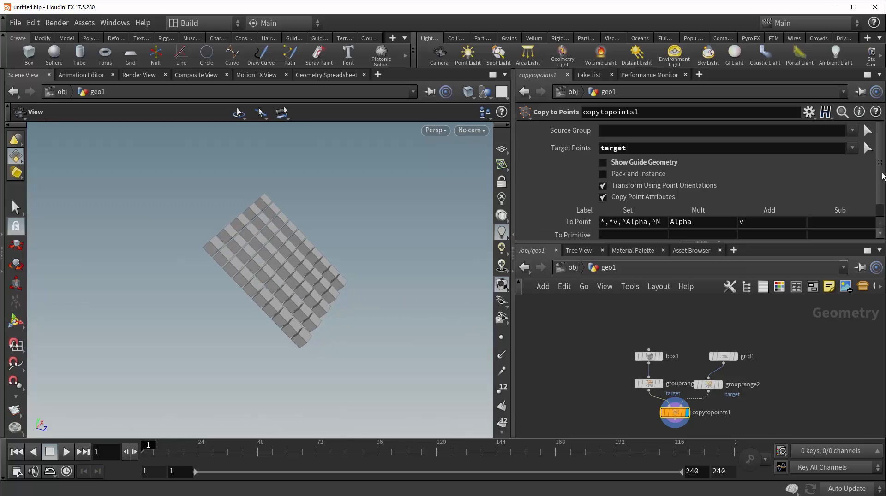
{"action": "scroll", "coordinate": [882, 177], "scroll_direction": "down", "scroll_amount": 2}
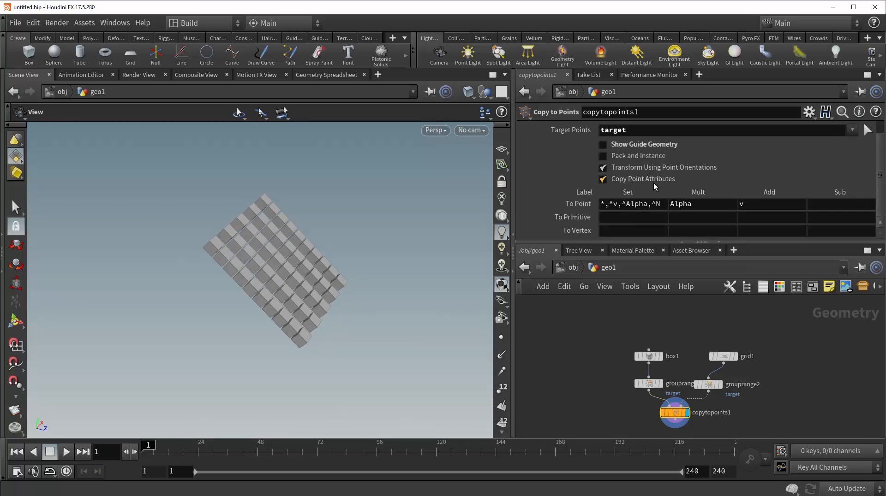
{"action": "left_click_drag", "start_coordinate": [316, 274], "coordinate": [262, 276]}
{"action": "middle_click_drag", "start_coordinate": [320, 271], "coordinate": [296, 289]}
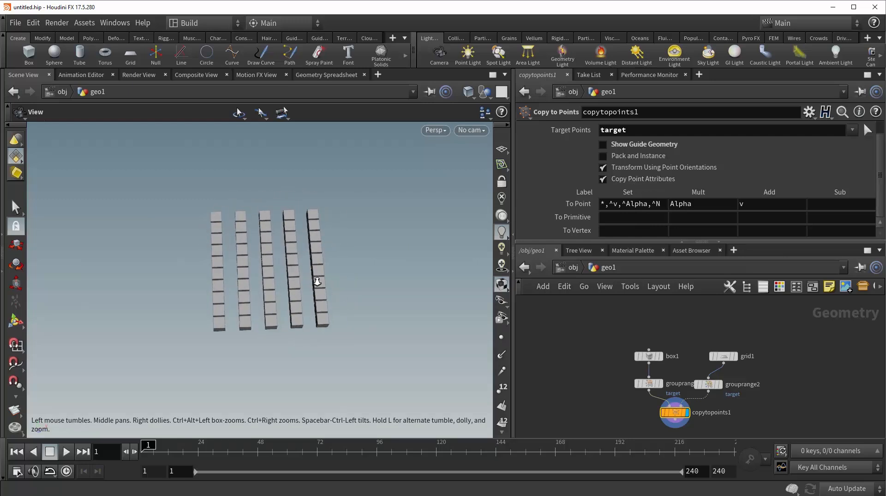
{"action": "right_click_drag", "start_coordinate": [317, 279], "coordinate": [305, 295]}
{"action": "left_click_drag", "start_coordinate": [311, 300], "coordinate": [235, 292]}
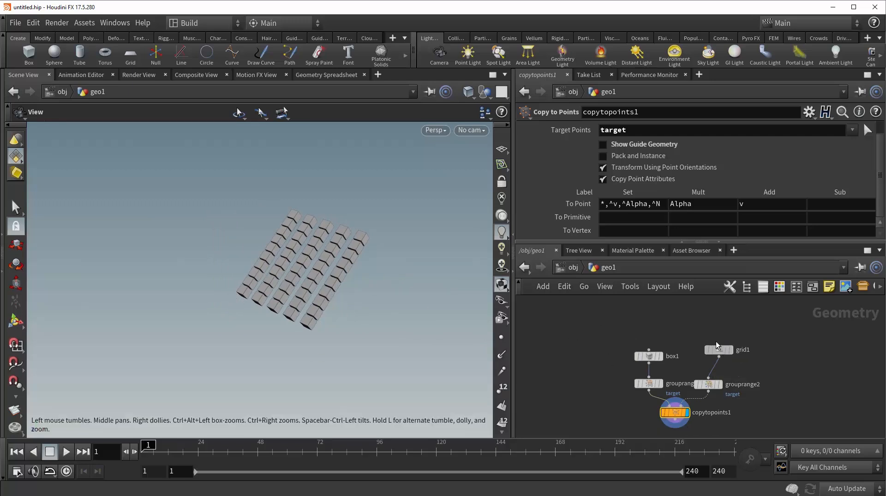
Insert a Color node between grid1 and grouprange2 with Color Type Random, and inspect the coloured boxes
{"action": "key", "text": "Tab"}
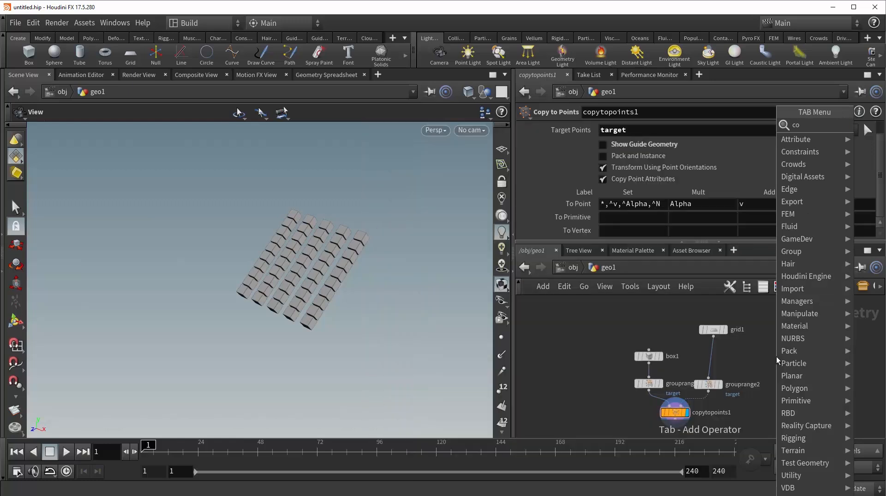
{"action": "key", "text": "Escape"}
{"action": "left_click", "coordinate": [713, 357]}
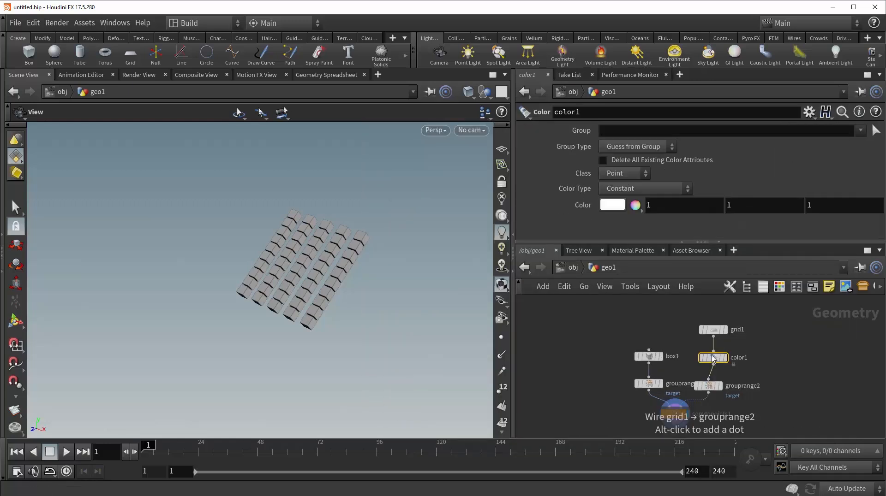
{"action": "left_click", "coordinate": [624, 189]}
{"action": "left_click", "coordinate": [623, 223]}
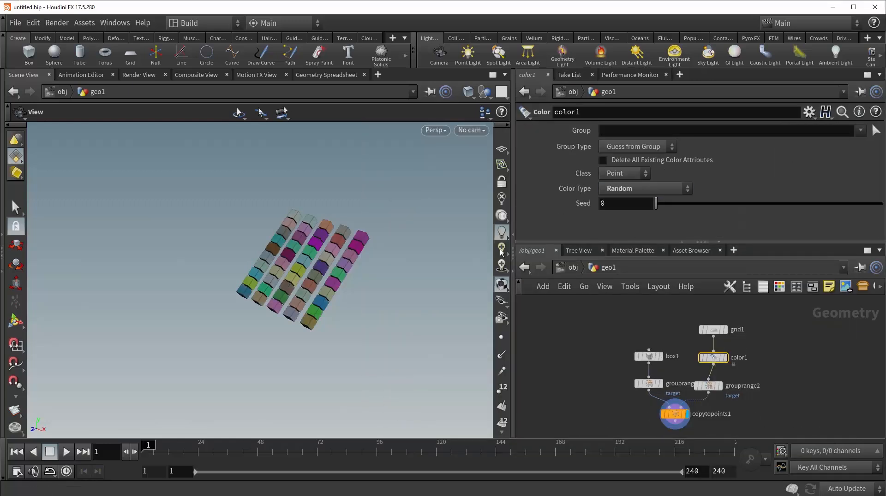
{"action": "right_click_drag", "start_coordinate": [349, 272], "coordinate": [420, 267]}
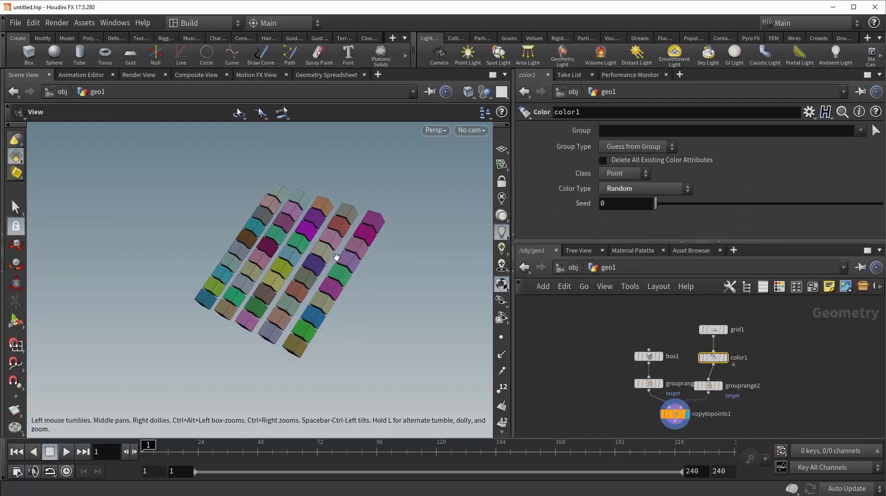
{"action": "left_click_drag", "start_coordinate": [336, 258], "coordinate": [346, 295]}
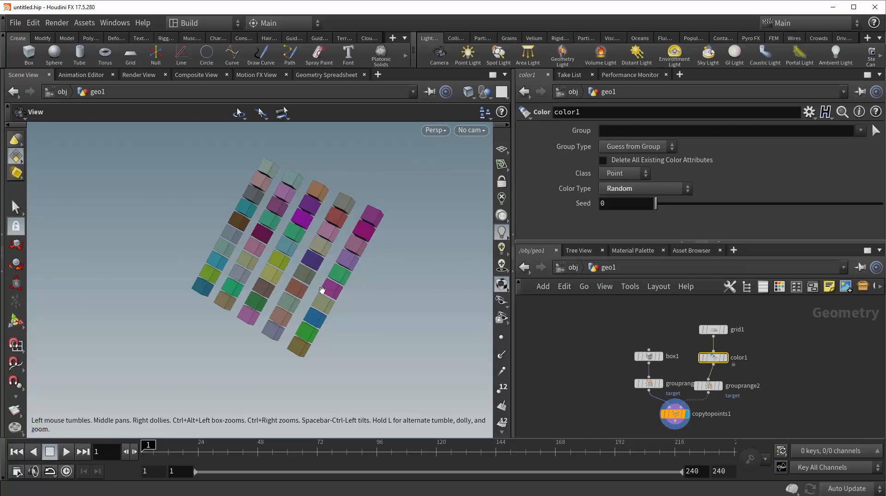
Try copytopoints1 with Copy Point Attributes off, and turn the option back on
{"action": "left_click", "coordinate": [674, 415]}
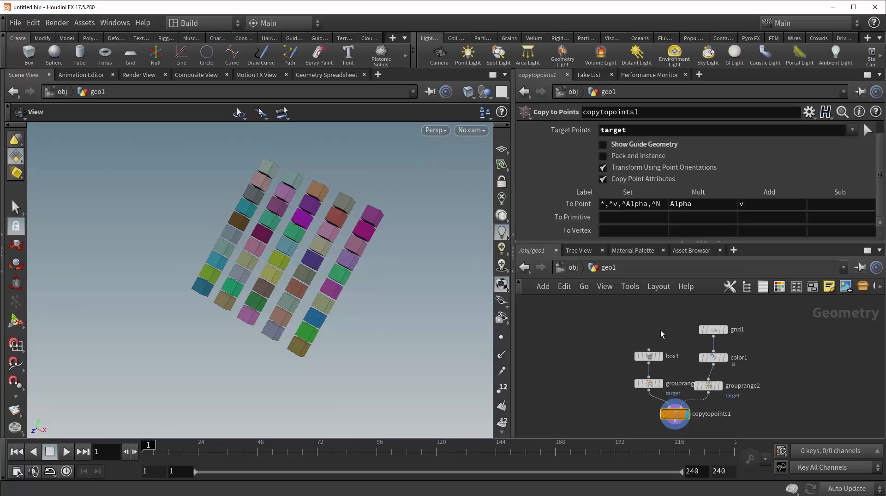
{"action": "left_click", "coordinate": [604, 180]}
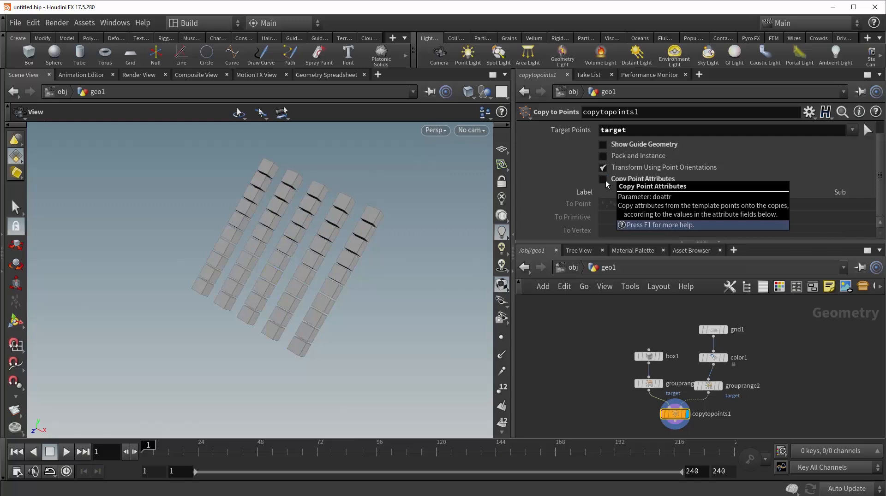
{"action": "left_click", "coordinate": [604, 180]}
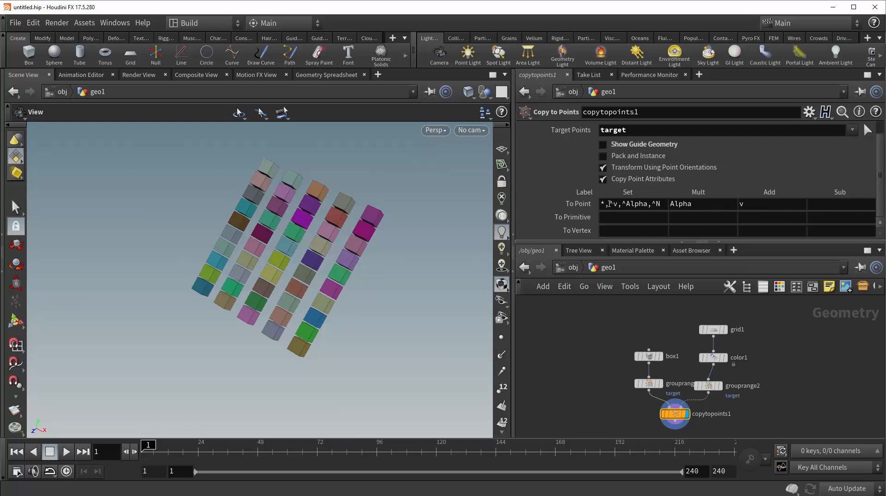
Exclude colour from the To Point attributes of copytopoints1 by appending ,^Cd to the Set pattern *,^v,^Alpha,^N
{"action": "left_click_drag", "start_coordinate": [603, 204], "coordinate": [596, 209]}
{"action": "left_click", "coordinate": [611, 207]}
{"action": "type", "text": ",^"}
{"action": "type", "text": "Cd"}
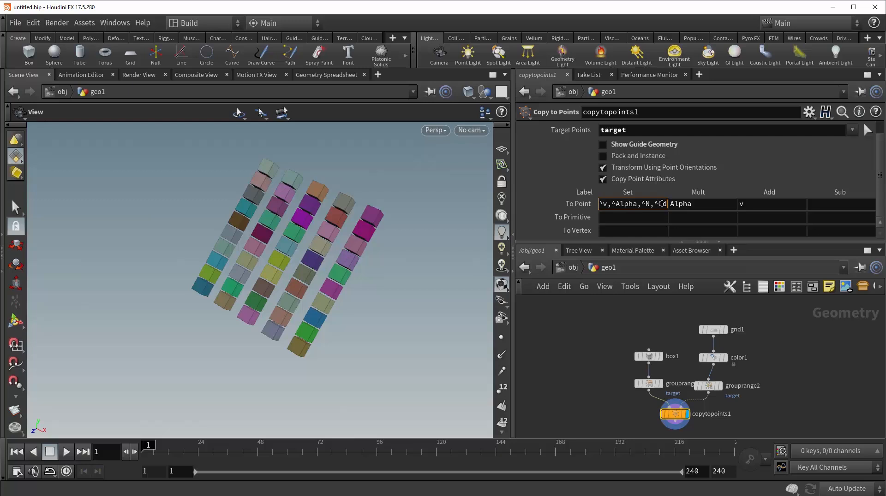
{"action": "key", "text": "Return"}
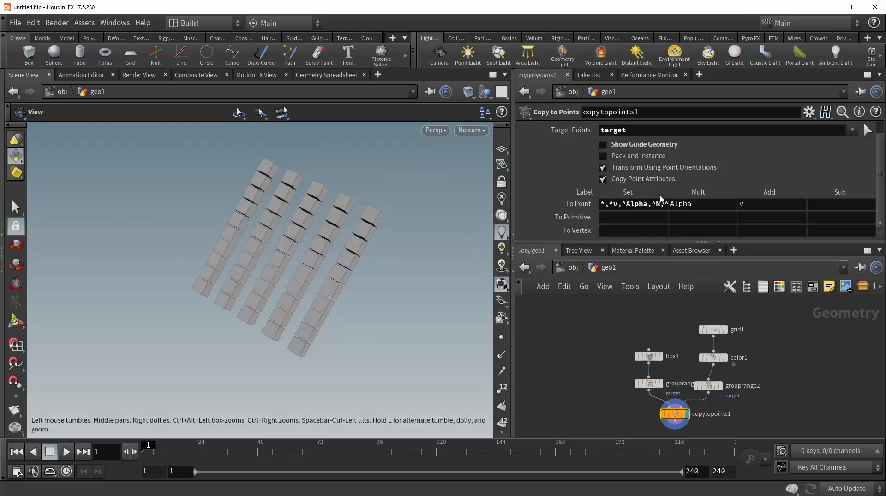
Set the To Primitive attributes of copytopoints1 to Cd in the Set column
{"action": "left_click", "coordinate": [624, 218]}
{"action": "type", "text": "Cd"}
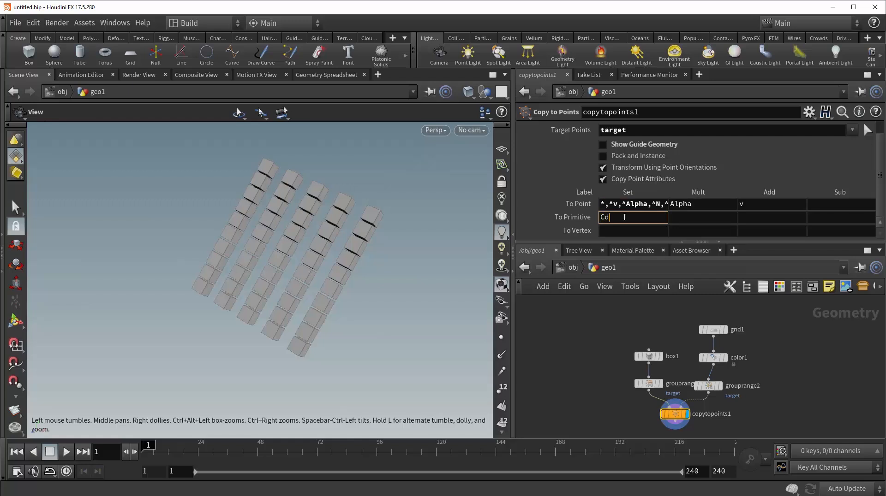
{"action": "key", "text": "Return"}
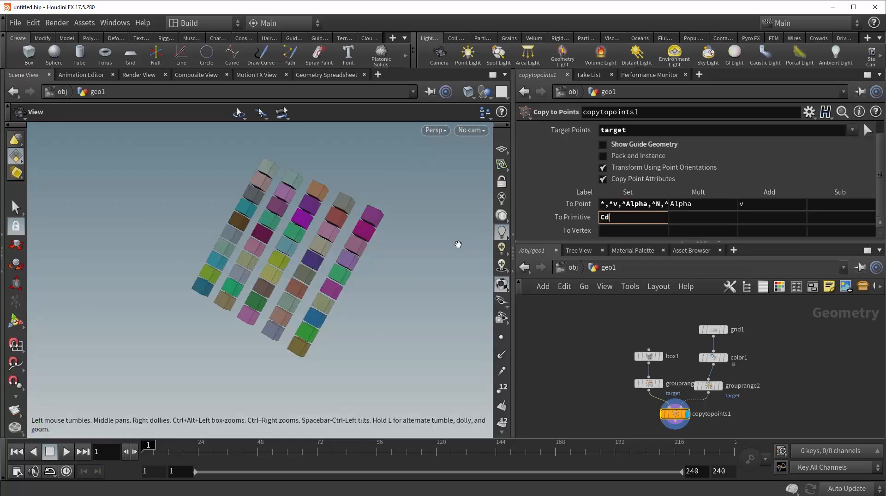